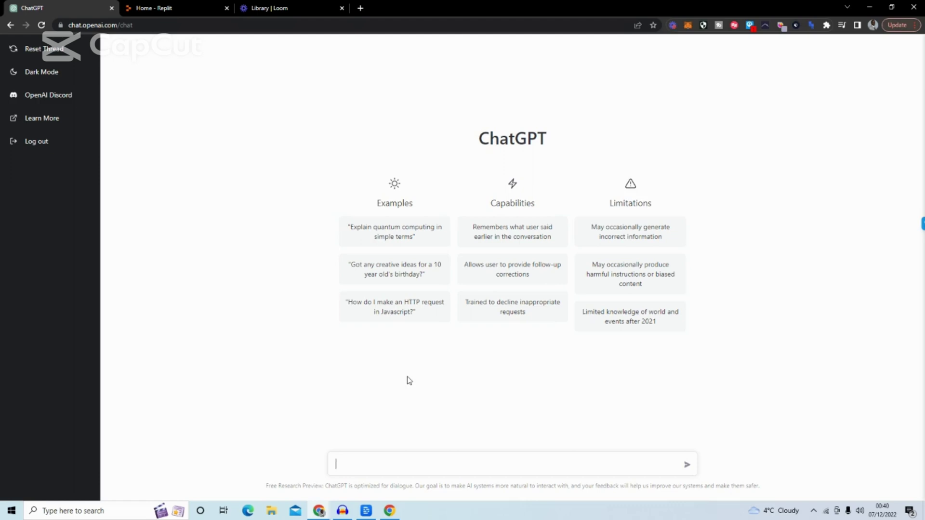
# Ask ChatGPT 'What are the challenges with the FIFA World Cup'.
pyautogui.write('W')
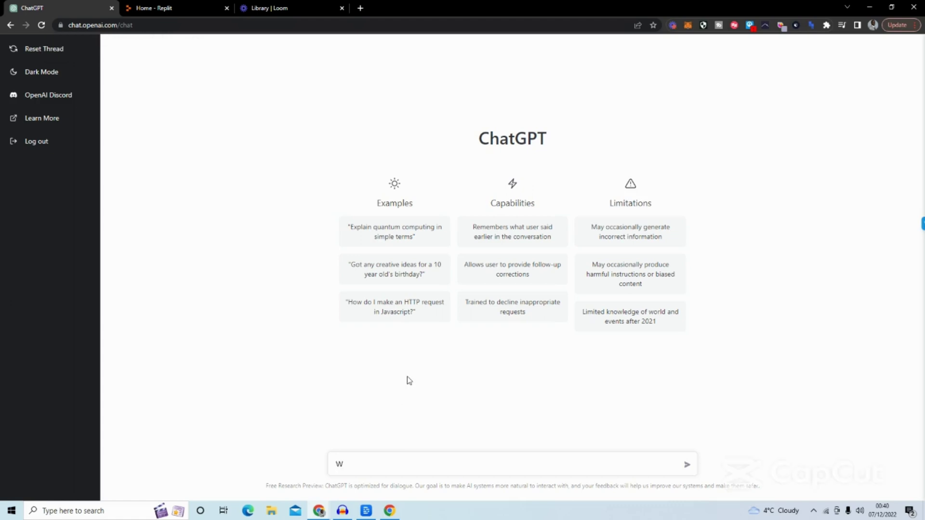
pyautogui.write('hat are the challenges with the FIFA World Cup')
pyautogui.press('Return')
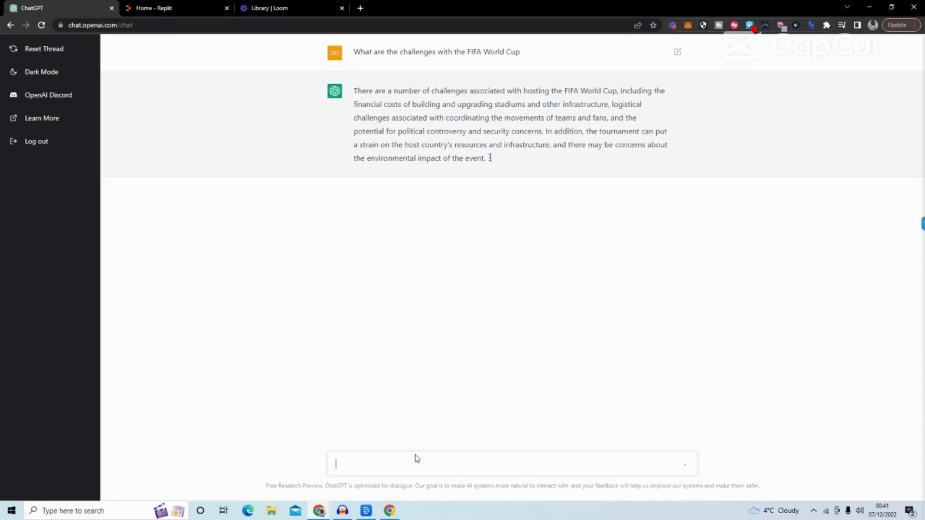
pyautogui.click(407, 468)
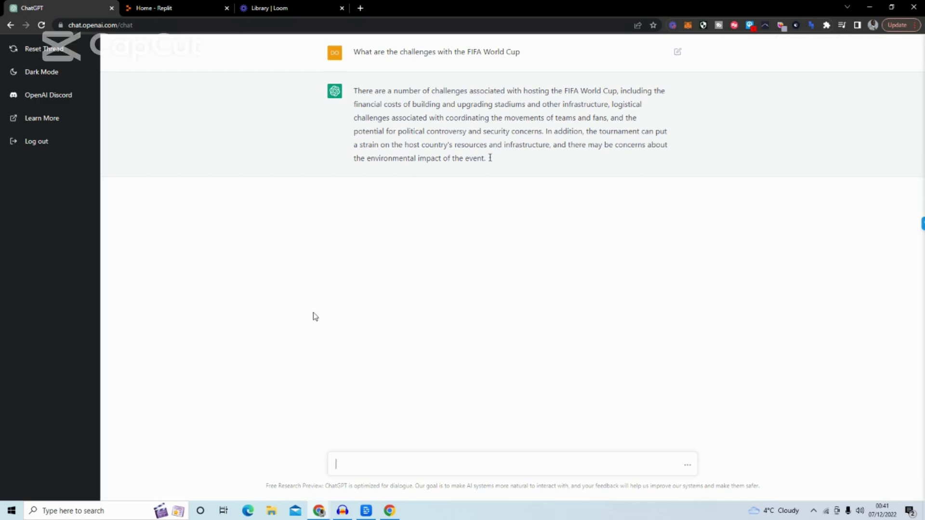
# Send ChatGPT a prompt for HTML and CSS for an AI-hosted podcast landing page called 'almost human'.
pyautogui.write('Generate HTML ')
pyautogui.write('an')
pyautogui.press('BackSpace')
pyautogui.write('d CC')
pyautogui.write('SS ')
pyautogui.write('code')
pyautogui.write(' for a landin')
pyautogui.press('BackSpace')
pyautogui.write('ng page about ')
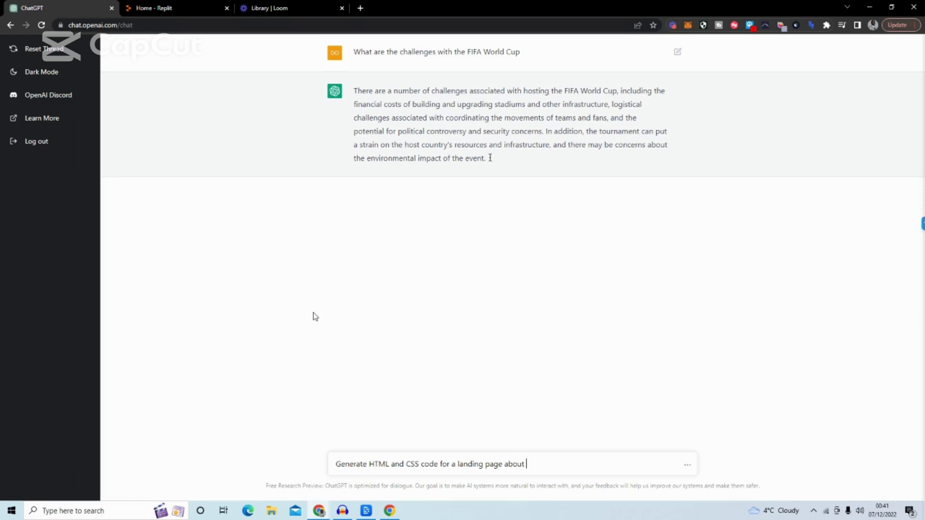
pyautogui.write('a podcast scripted and hosted ')
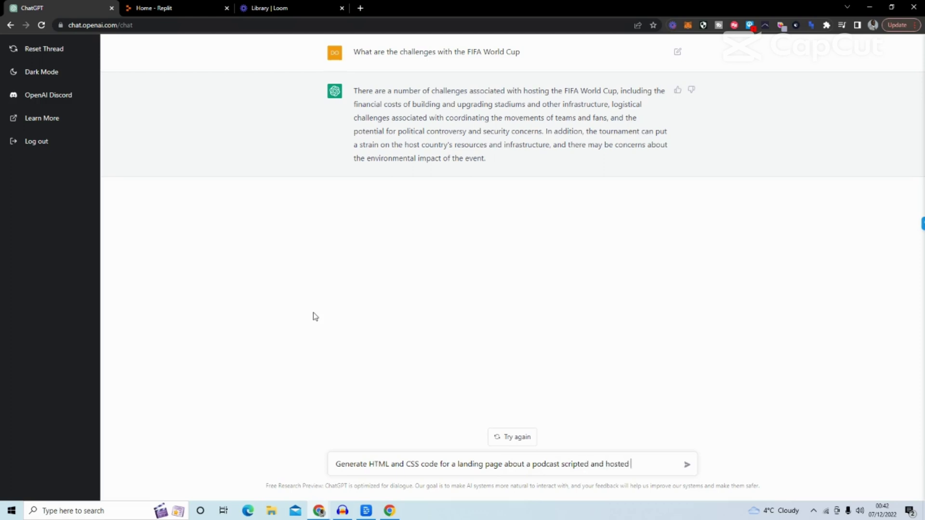
pyautogui.write('by artificial intelligece')
pyautogui.press('BackSpace')
pyautogui.press('BackSpace')
pyautogui.press('BackSpace')
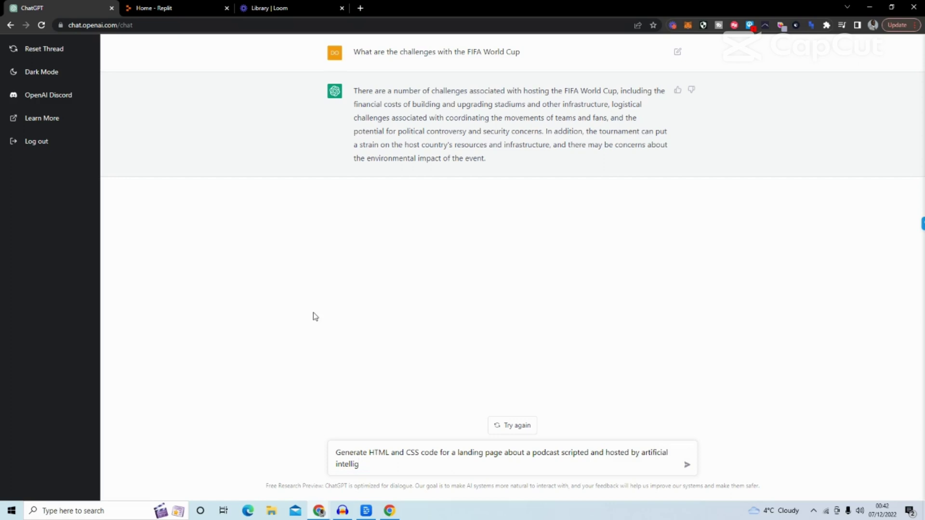
pyautogui.write('ence called almost humna')
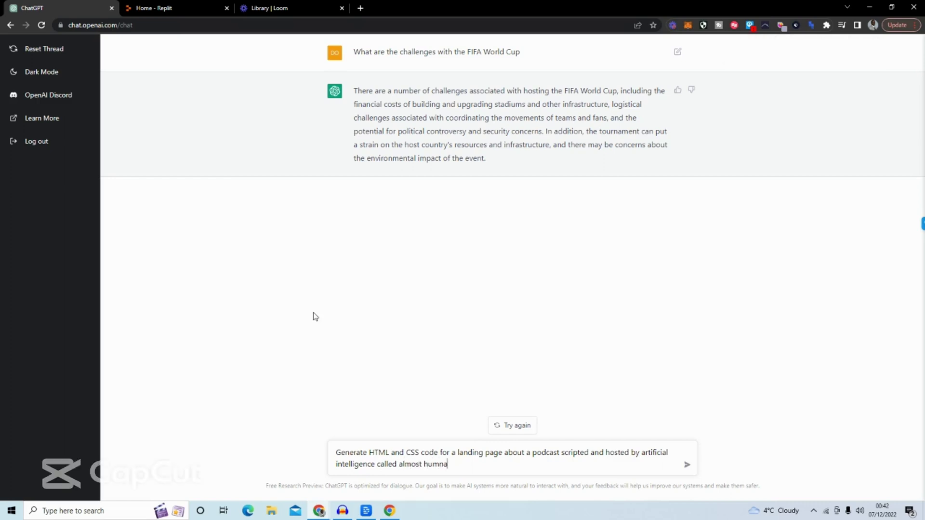
pyautogui.press('BackSpace')
pyautogui.press('BackSpace')
pyautogui.write('an')
pyautogui.click(688, 465)
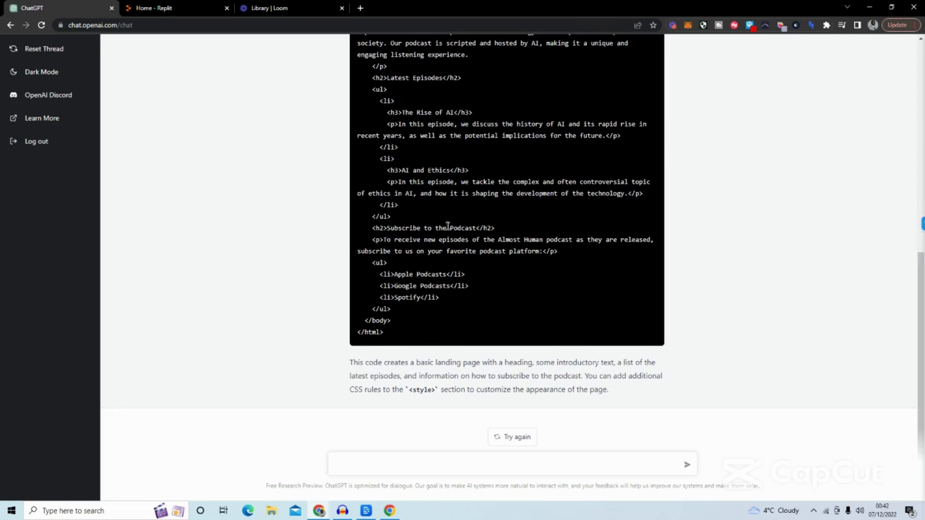
# Review the generated Almost Human podcast HTML and copy the code block.
pyautogui.scroll(2, 460, 267)
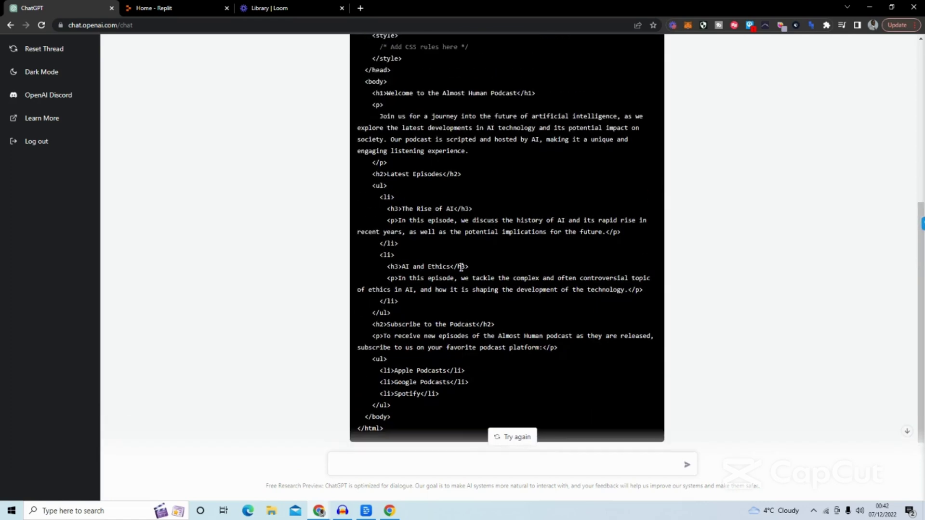
pyautogui.scroll(2, 461, 266)
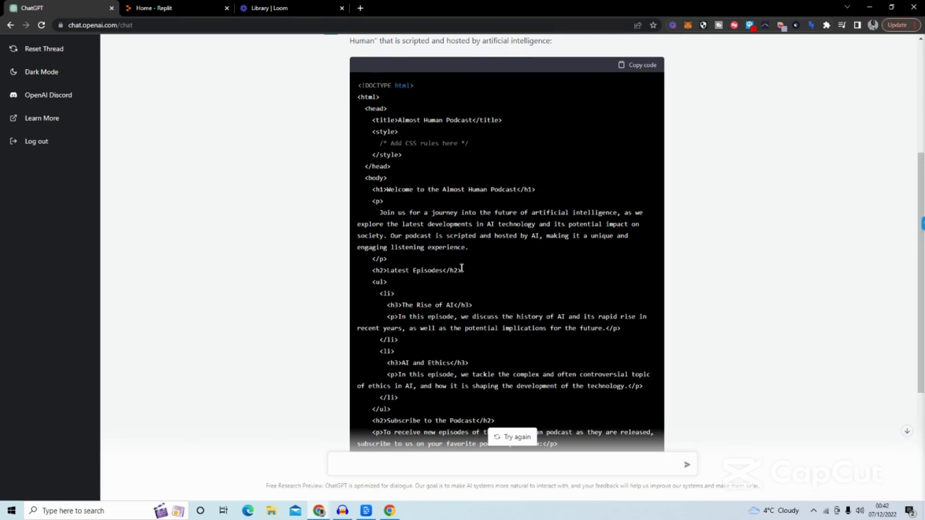
pyautogui.scroll(-1, 461, 268)
pyautogui.scroll(-2, 461, 270)
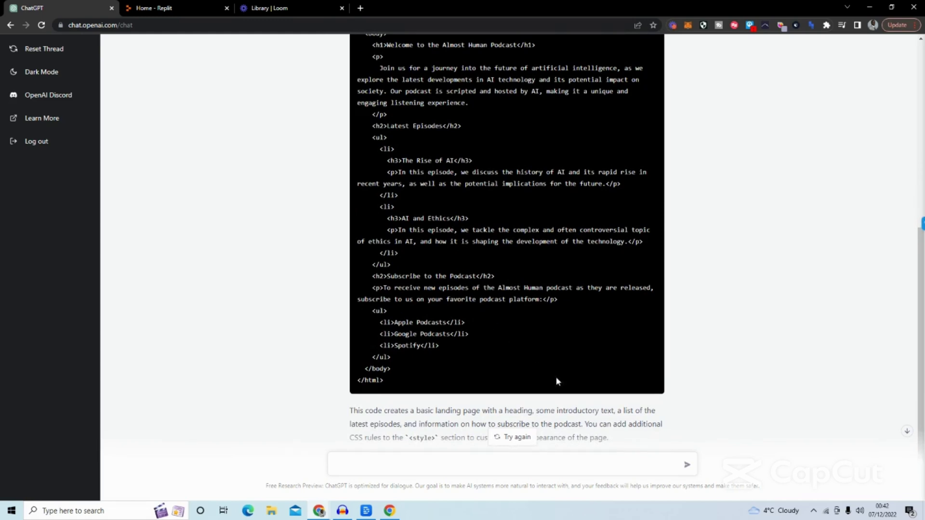
pyautogui.scroll(-1, 542, 360)
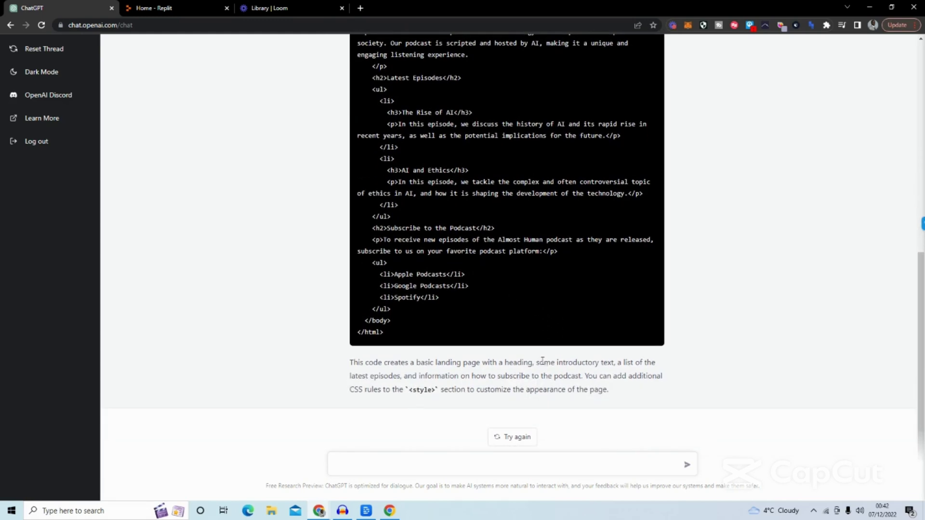
pyautogui.scroll(3, 386, 352)
pyautogui.scroll(3, 387, 328)
pyautogui.scroll(1, 389, 288)
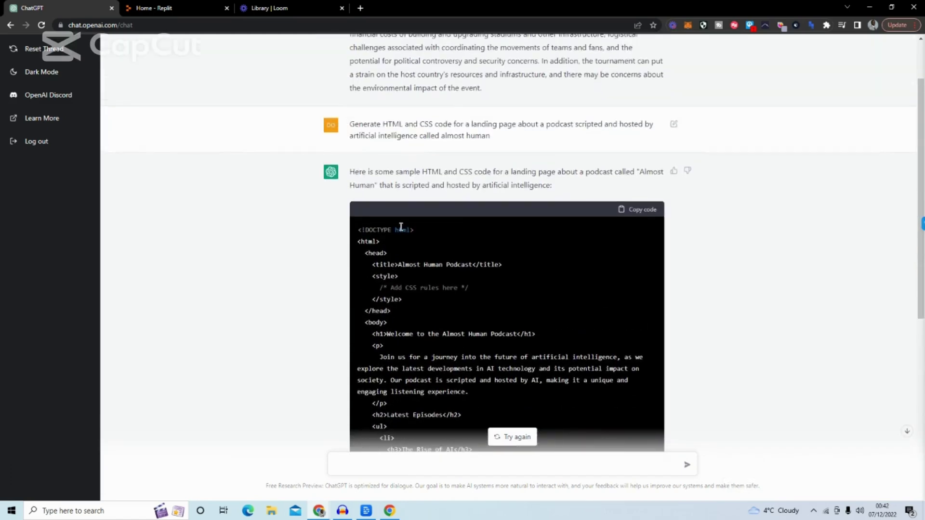
pyautogui.scroll(-3, 401, 226)
pyautogui.scroll(-4, 399, 237)
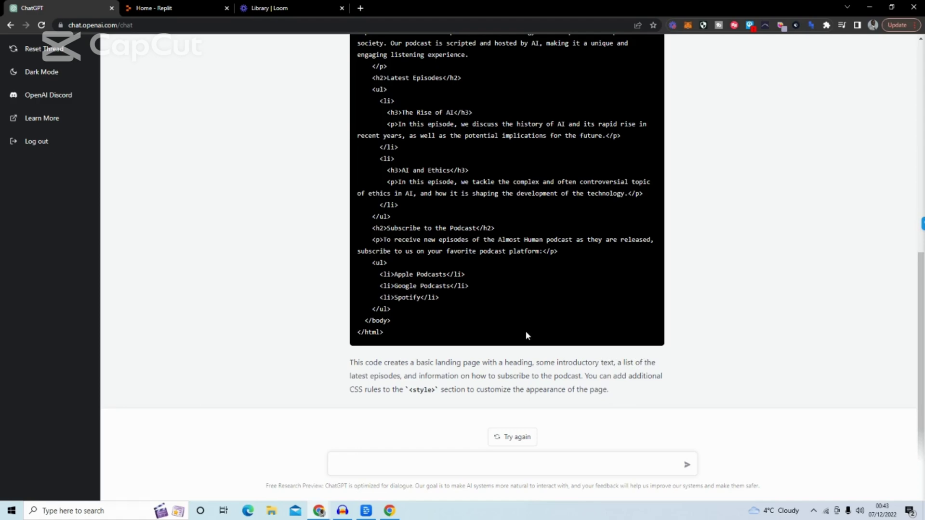
pyautogui.scroll(3, 425, 229)
pyautogui.scroll(2, 419, 138)
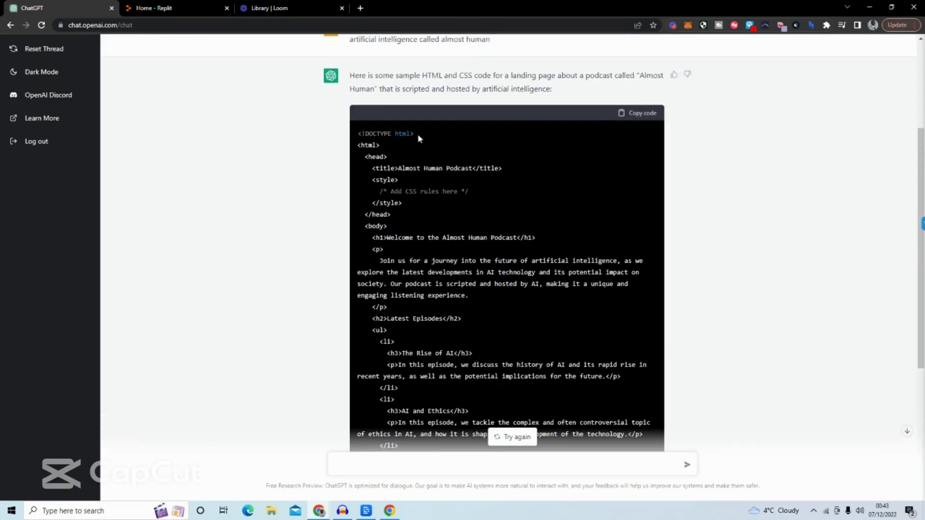
pyautogui.scroll(-1, 412, 143)
pyautogui.scroll(-3, 419, 184)
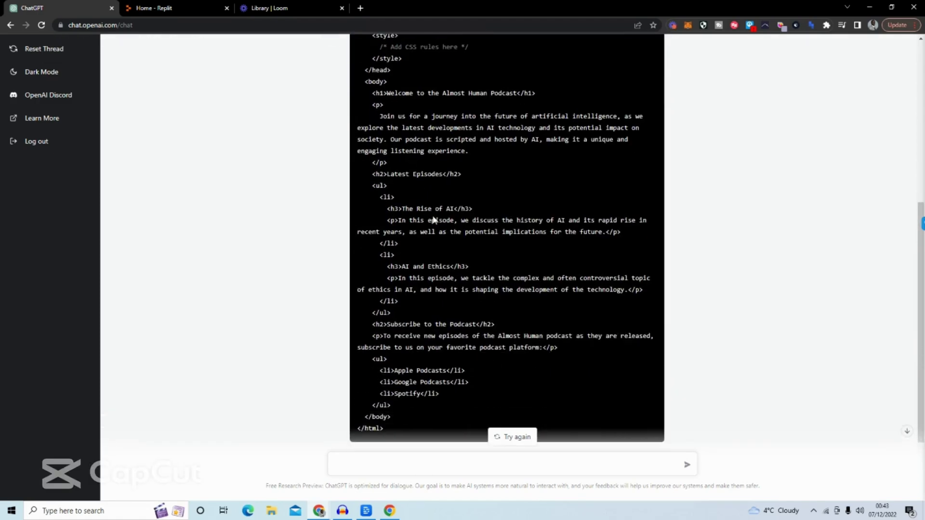
pyautogui.scroll(-2, 433, 220)
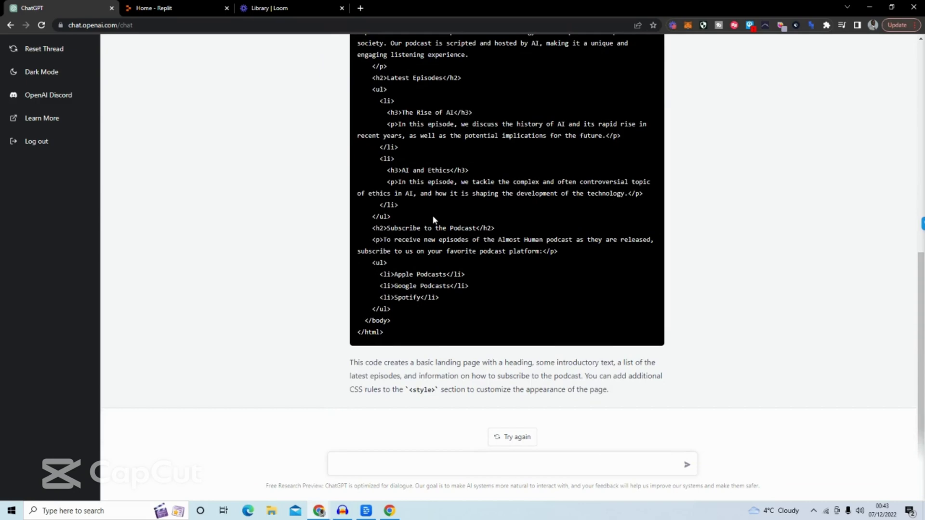
pyautogui.scroll(4, 434, 220)
pyautogui.scroll(1, 434, 212)
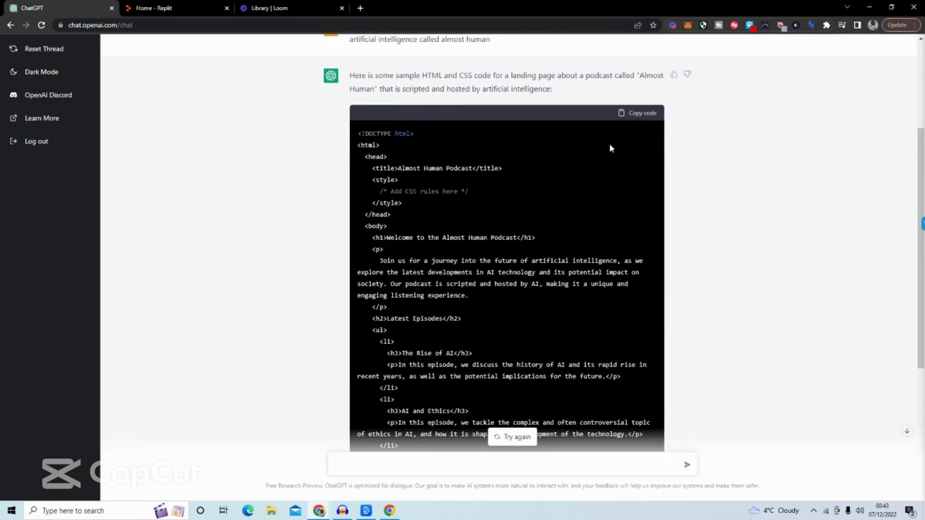
pyautogui.click(644, 116)
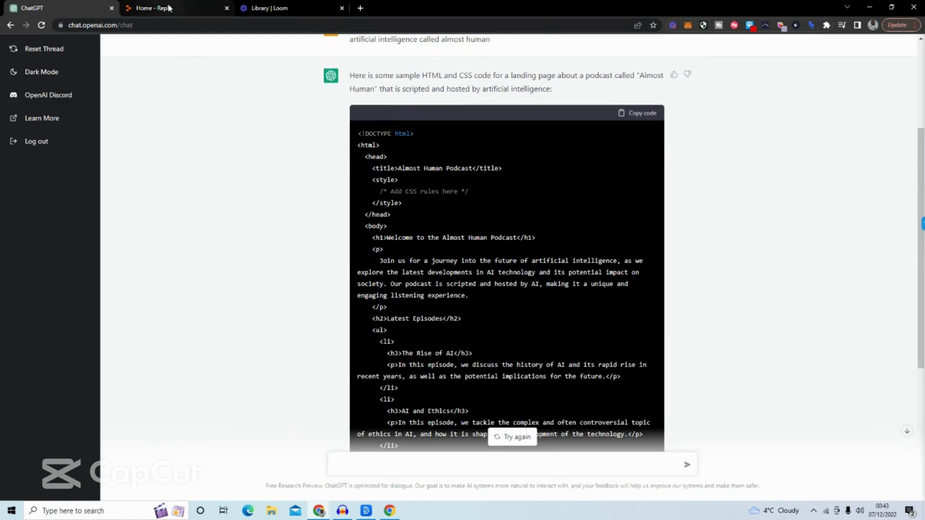
# Switch to the Replit home page and browse My Repls and Trending repls.
pyautogui.click(188, 8)
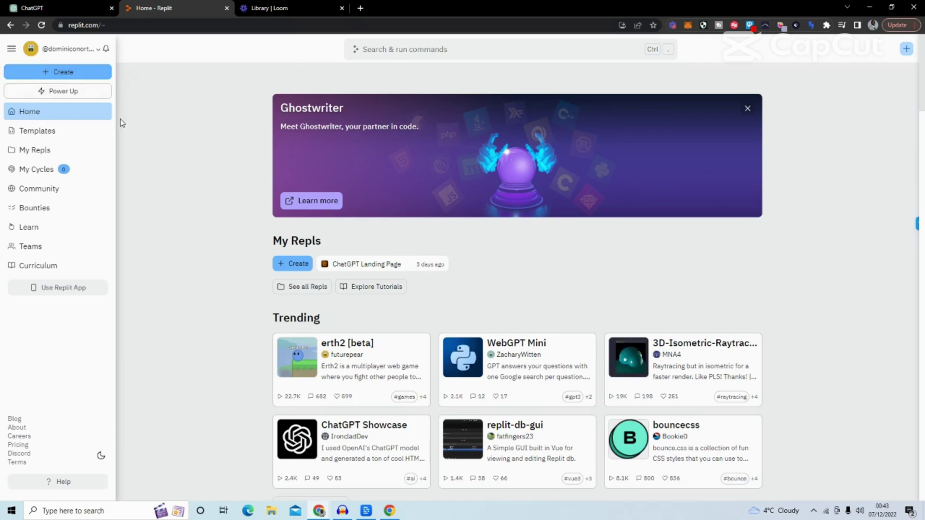
pyautogui.scroll(-5, 127, 113)
pyautogui.scroll(-2, 126, 113)
pyautogui.scroll(-2, 126, 113)
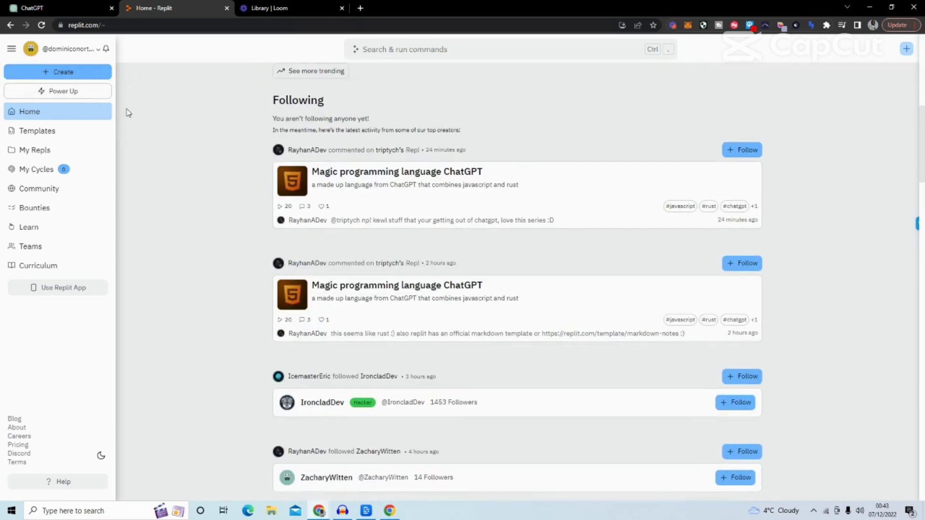
pyautogui.scroll(4, 176, 186)
pyautogui.scroll(2, 176, 187)
pyautogui.scroll(4, 176, 187)
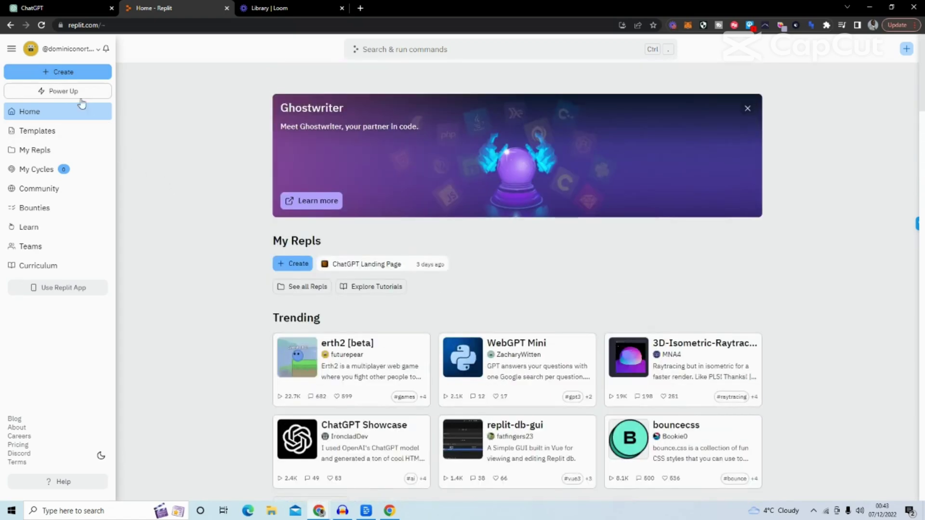
# Start a new repl and choose the HTML, CSS, JS template.
pyautogui.click(30, 71)
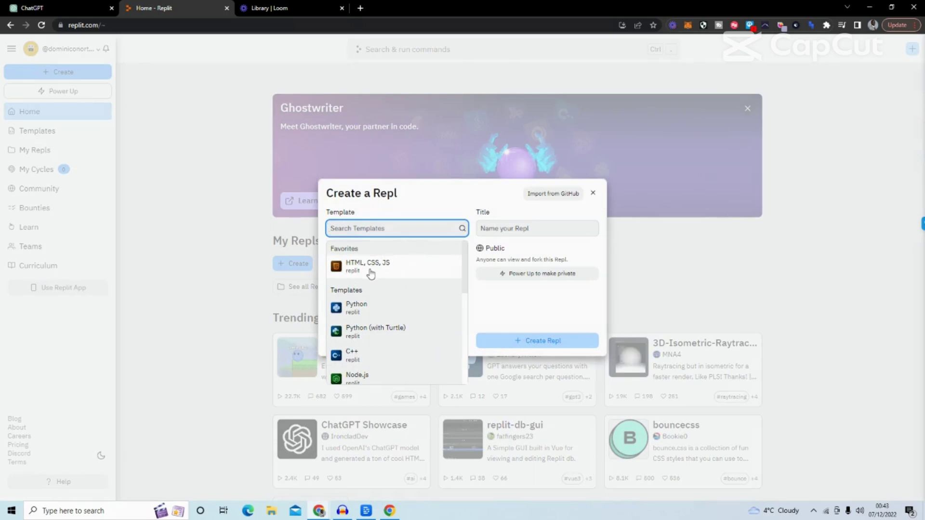
pyautogui.scroll(-2, 415, 291)
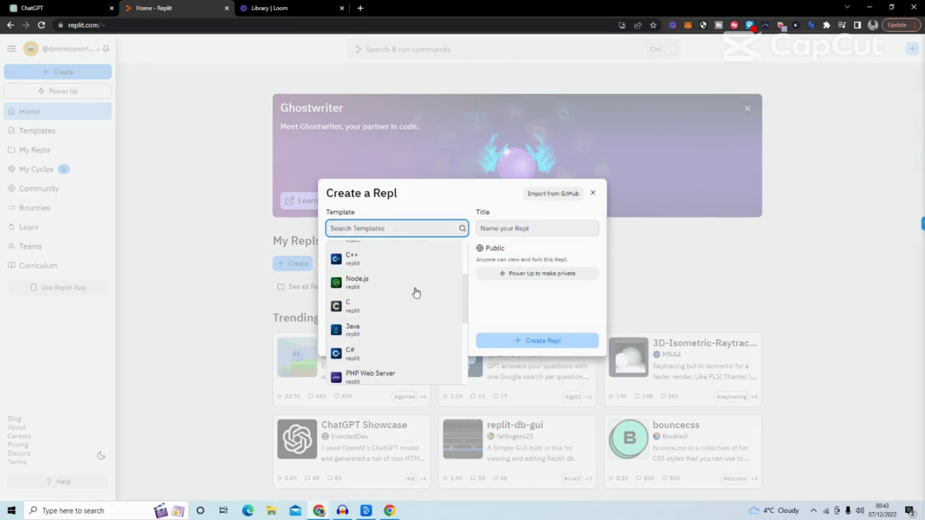
pyautogui.scroll(-3, 407, 276)
pyautogui.scroll(3, 407, 275)
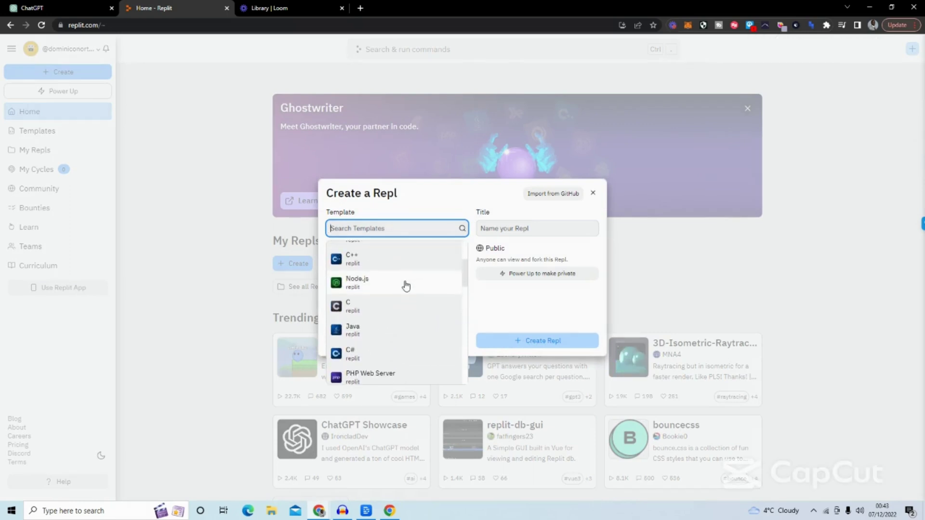
pyautogui.scroll(-2, 407, 275)
pyautogui.scroll(-2, 407, 264)
pyautogui.scroll(-1, 409, 275)
pyautogui.scroll(-1, 408, 289)
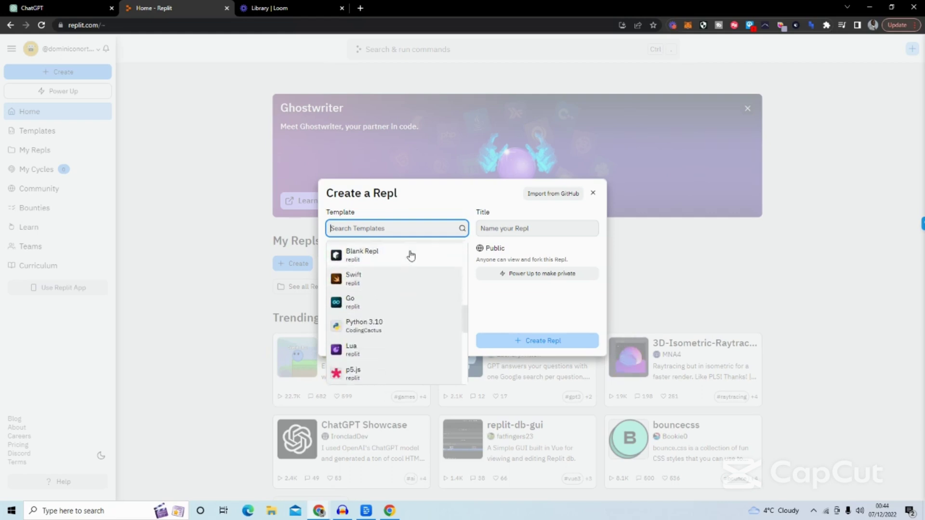
pyautogui.scroll(-3, 416, 282)
pyautogui.scroll(-2, 417, 281)
pyautogui.scroll(-2, 416, 280)
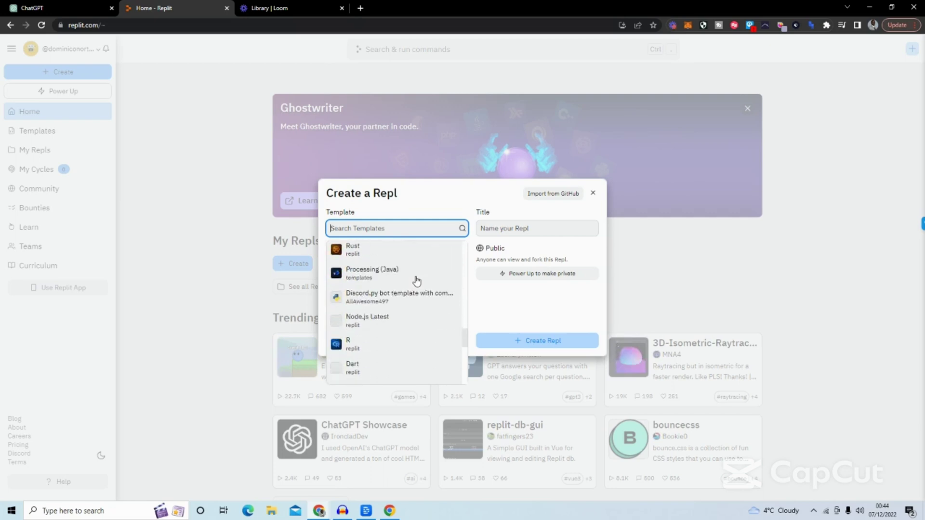
pyautogui.scroll(-2, 417, 281)
pyautogui.scroll(-1, 416, 281)
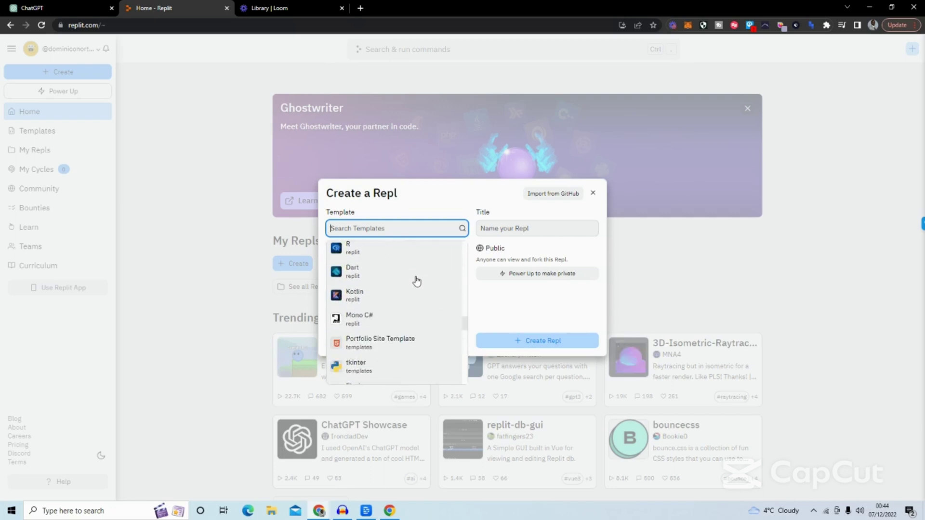
pyautogui.scroll(4, 417, 281)
pyautogui.scroll(5, 417, 281)
pyautogui.scroll(4, 417, 281)
pyautogui.scroll(2, 414, 280)
pyautogui.click(416, 263)
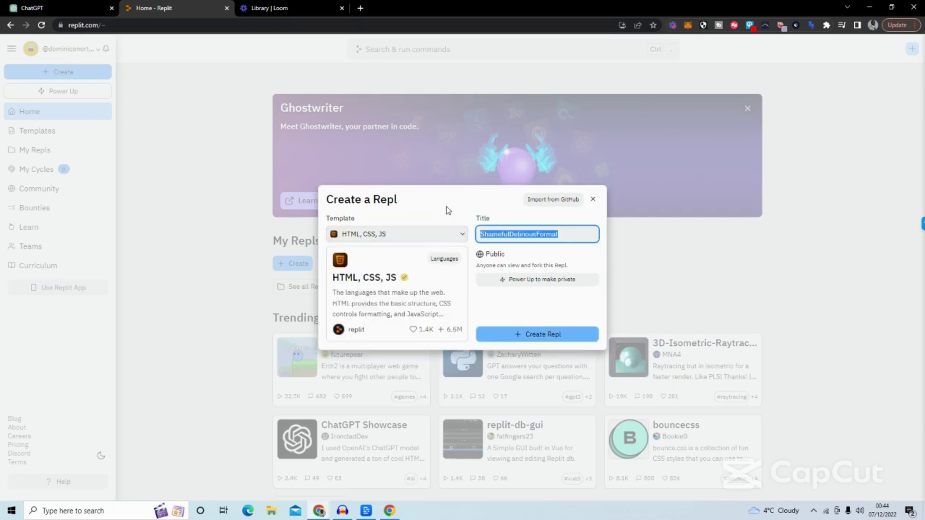
# Title the repl 'ChatGPT Landing Page' and create it.
pyautogui.write('CXha')
pyautogui.press('BackSpace')
pyautogui.press('BackSpace')
pyautogui.press('BackSpace')
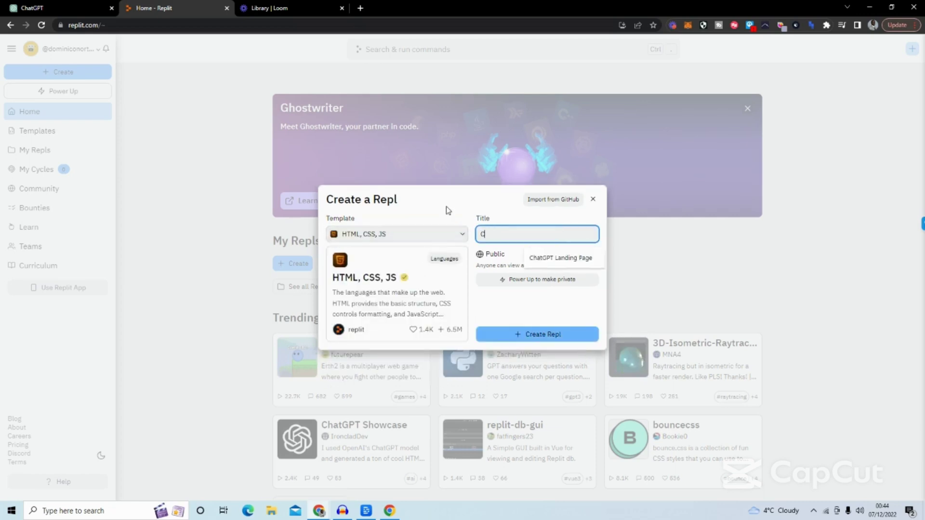
pyautogui.write('hatGPT Landing')
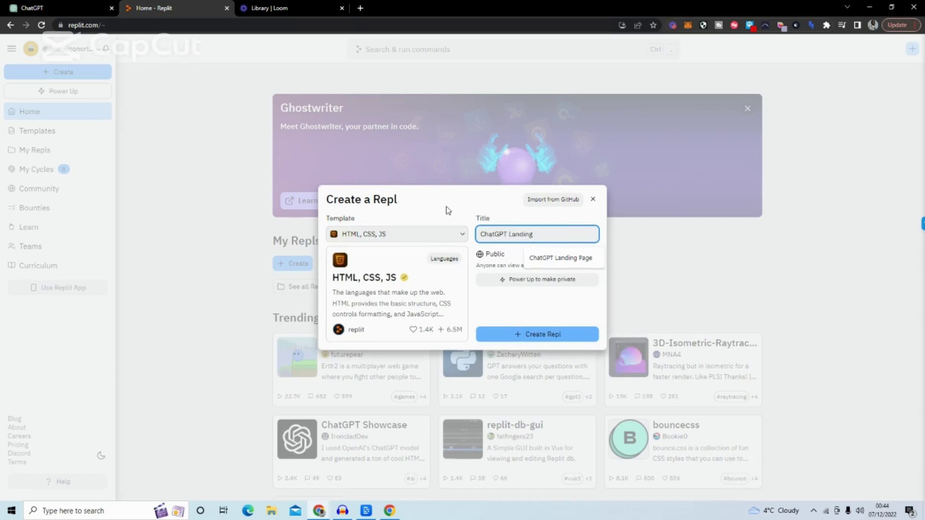
pyautogui.write(' Page')
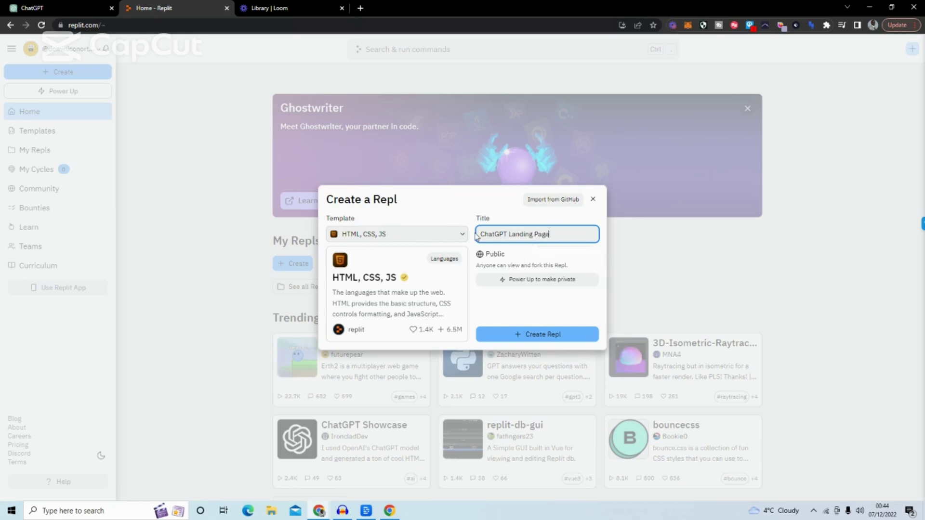
pyautogui.click(518, 334)
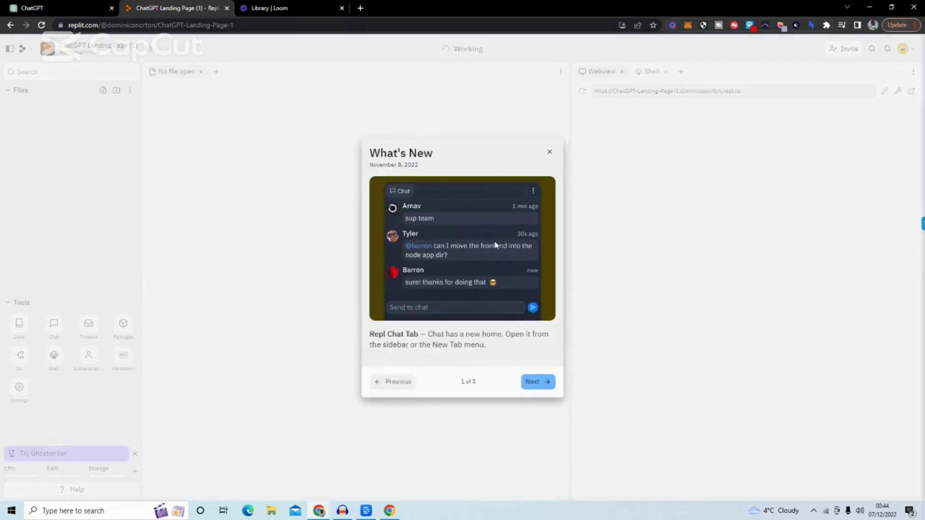
# Replace the index.html starter code with the podcast HTML, removing the duplicate DOCTYPE.
pyautogui.click(549, 152)
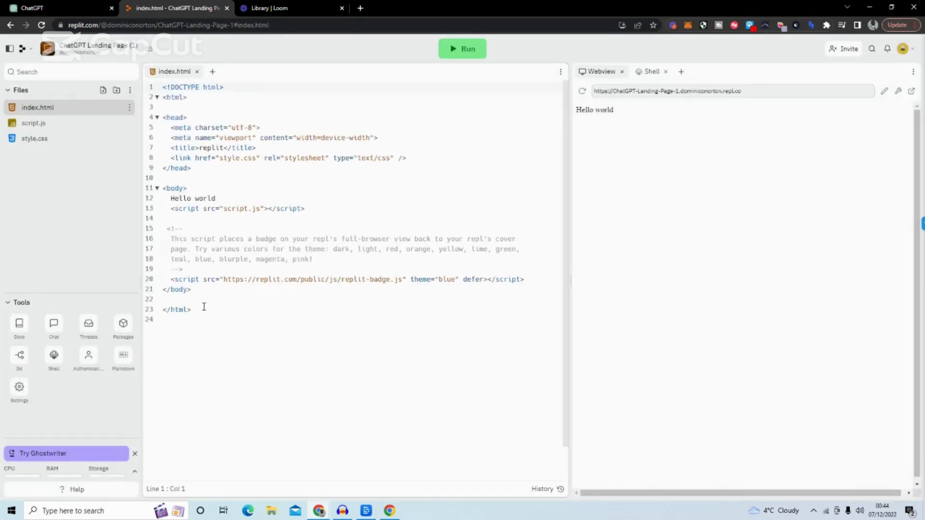
pyautogui.moveTo(203, 306); pyautogui.dragTo(160, 100)
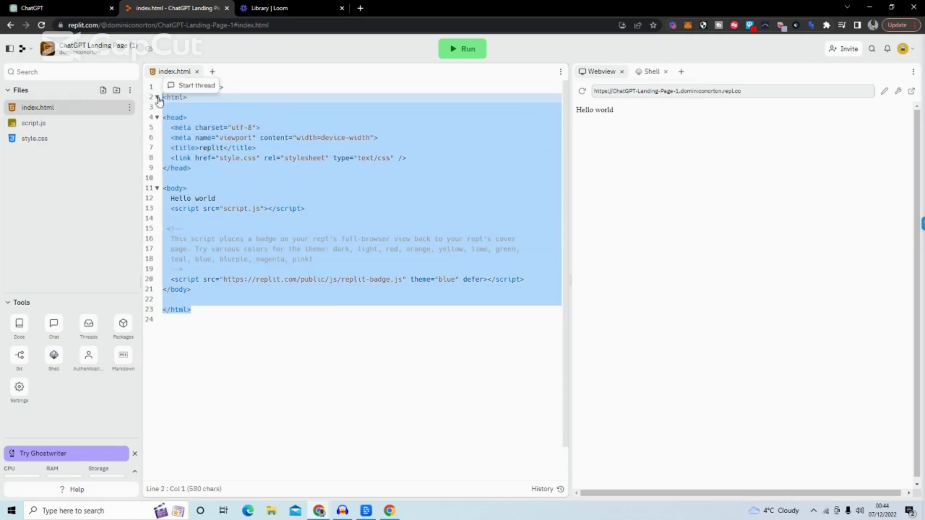
pyautogui.hotkey('ctrl', 'v')
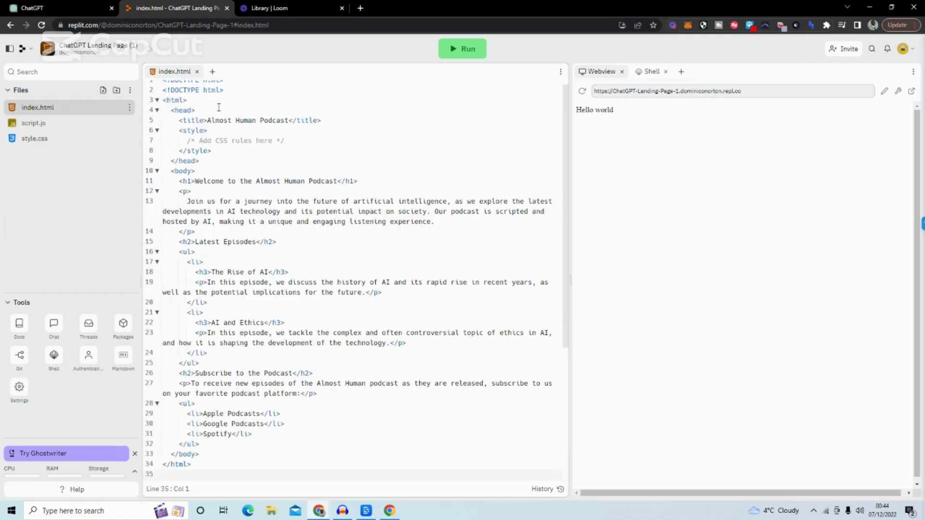
pyautogui.scroll(1, 219, 107)
pyautogui.moveTo(164, 97); pyautogui.dragTo(161, 86)
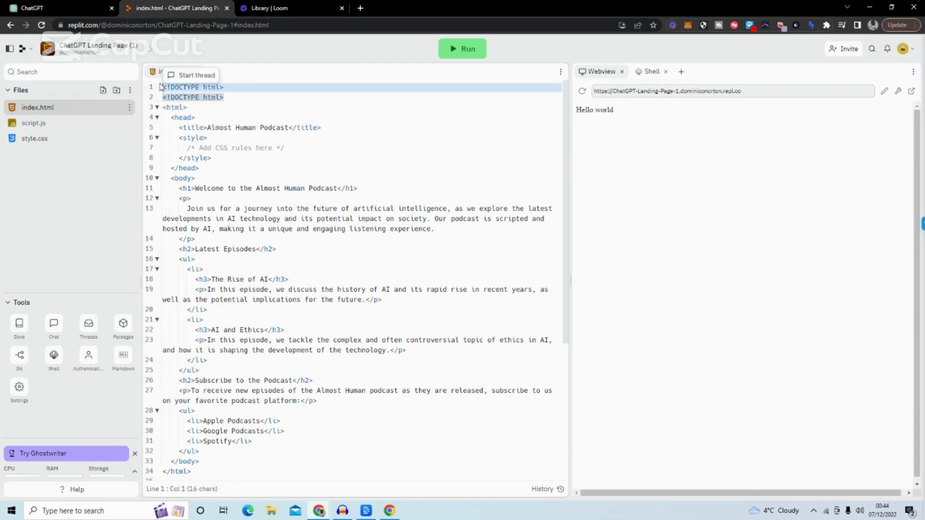
pyautogui.press('BackSpace')
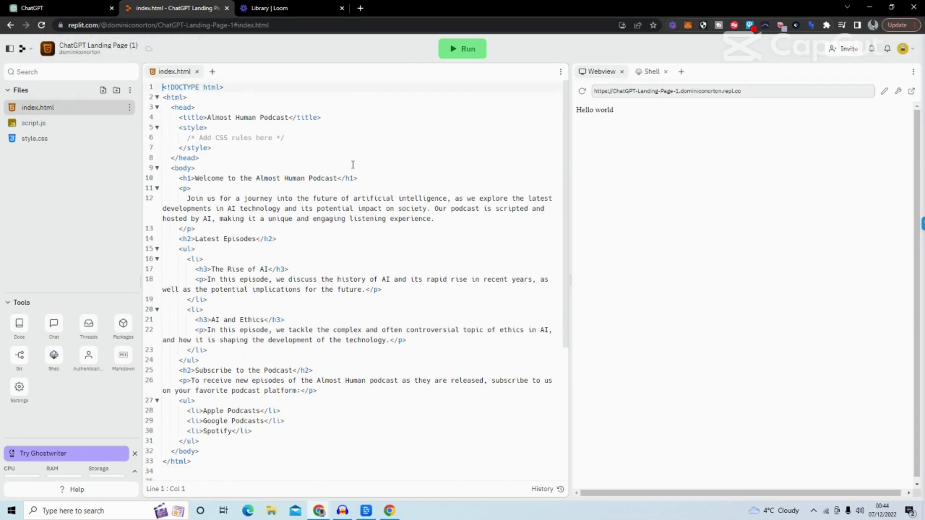
# Run the page and resize the editor and preview panes.
pyautogui.scroll(-5, 352, 164)
pyautogui.scroll(5, 352, 164)
pyautogui.click(456, 51)
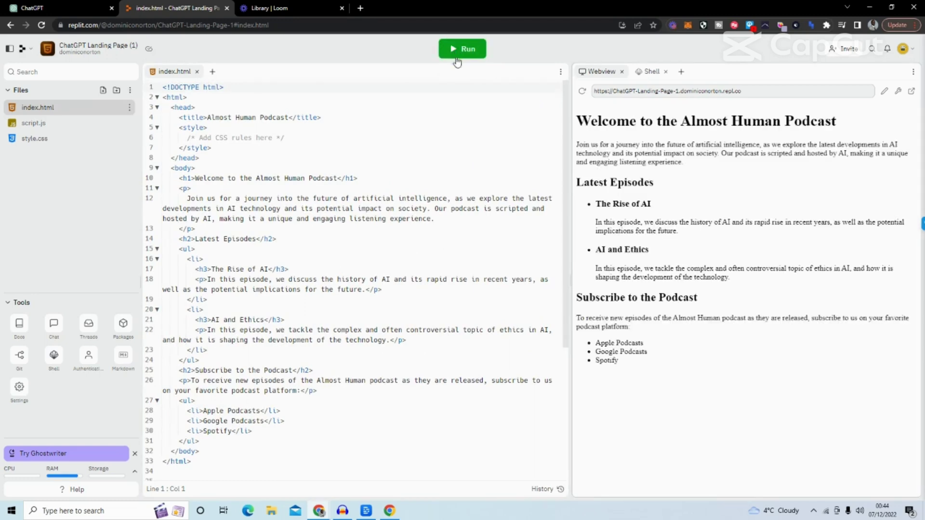
pyautogui.moveTo(571, 359); pyautogui.dragTo(476, 348)
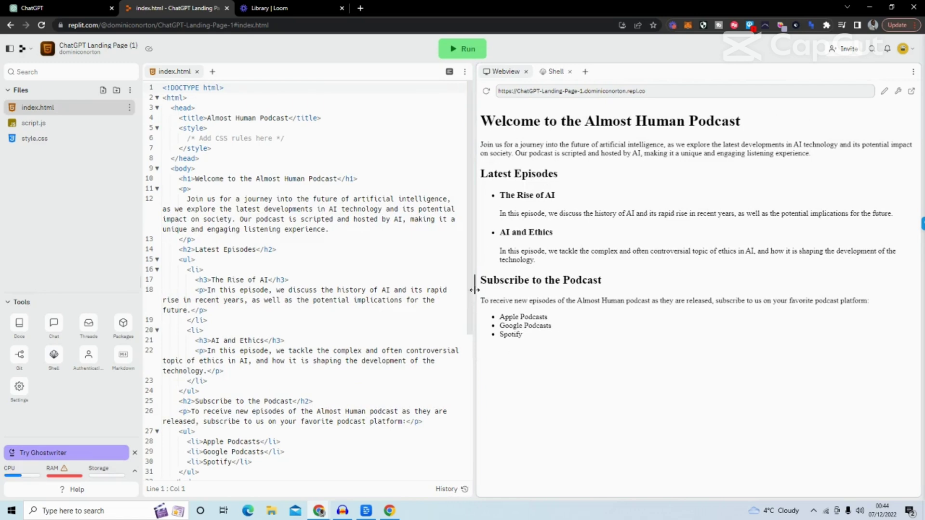
pyautogui.moveTo(473, 295); pyautogui.dragTo(523, 289)
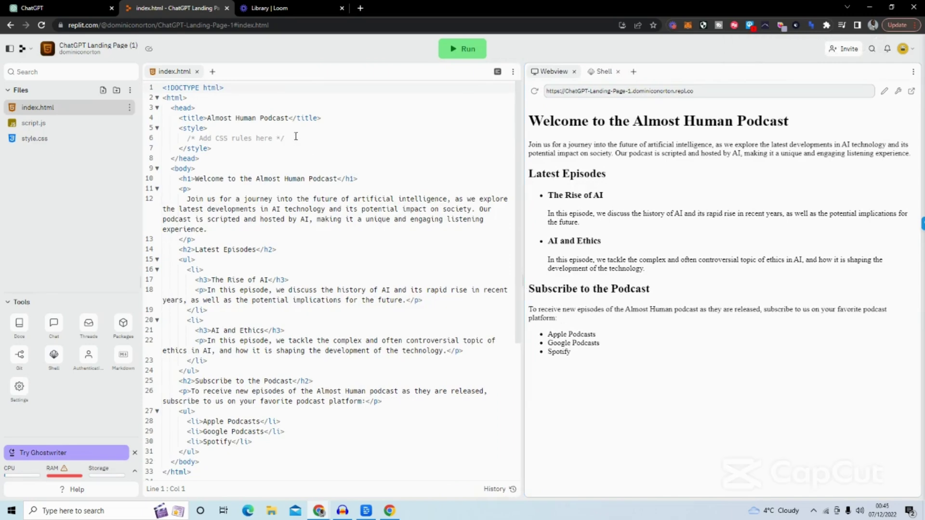
# Ask ChatGPT to generate CSS for the podcast HTML it provided.
pyautogui.click(59, 6)
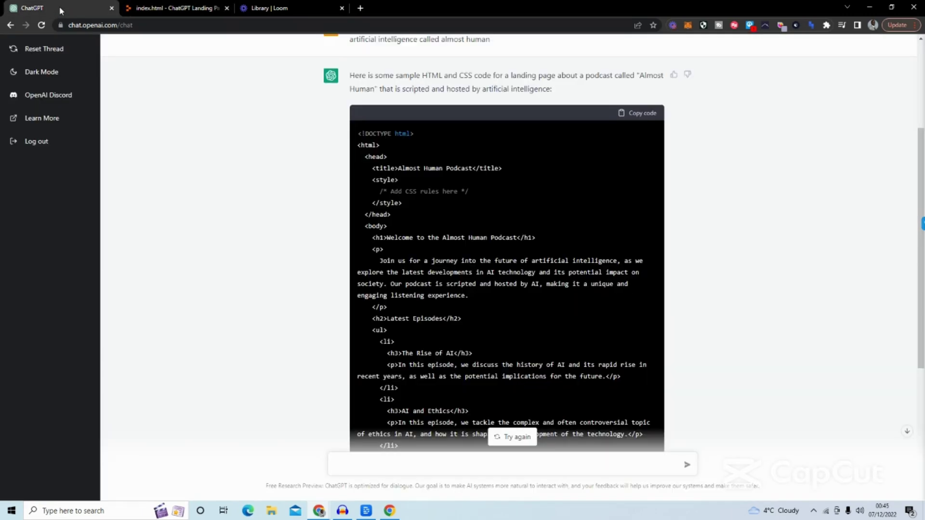
pyautogui.scroll(-5, 528, 266)
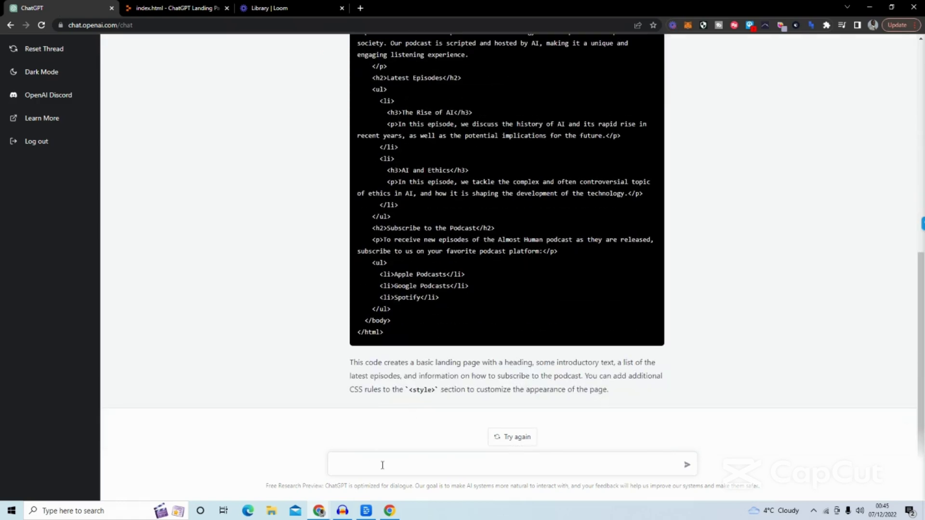
pyautogui.write('Generate ama')
pyautogui.write('ig')
pyautogui.write('ig')
pyautogui.press('BackSpace')
pyautogui.press('BackSpace')
pyautogui.press('BackSpace')
pyautogui.write('ing CSS ')
pyautogui.write('for m')
pyautogui.write('y')
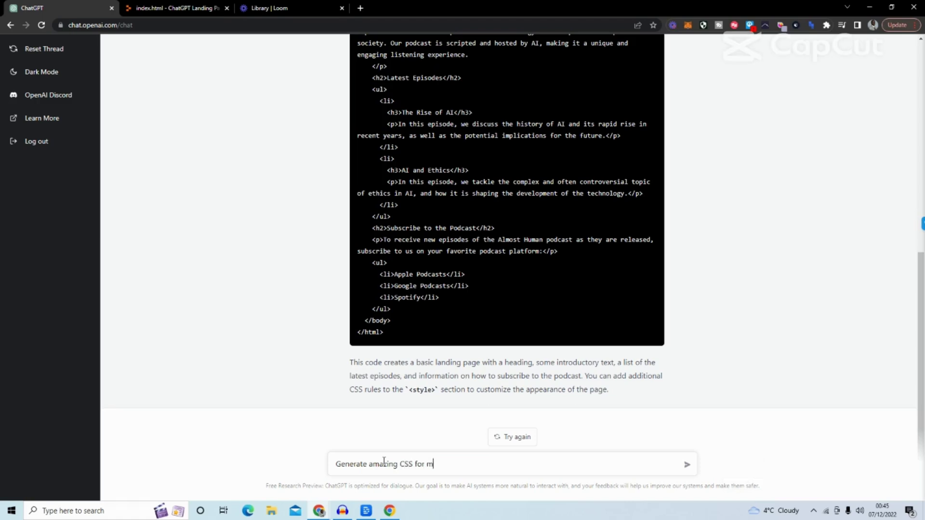
pyautogui.press('BackSpace')
pyautogui.write('the HT')
pyautogui.write('ML')
pyautogui.write('ou pro')
pyautogui.write('just prov')
pyautogui.write('ided me')
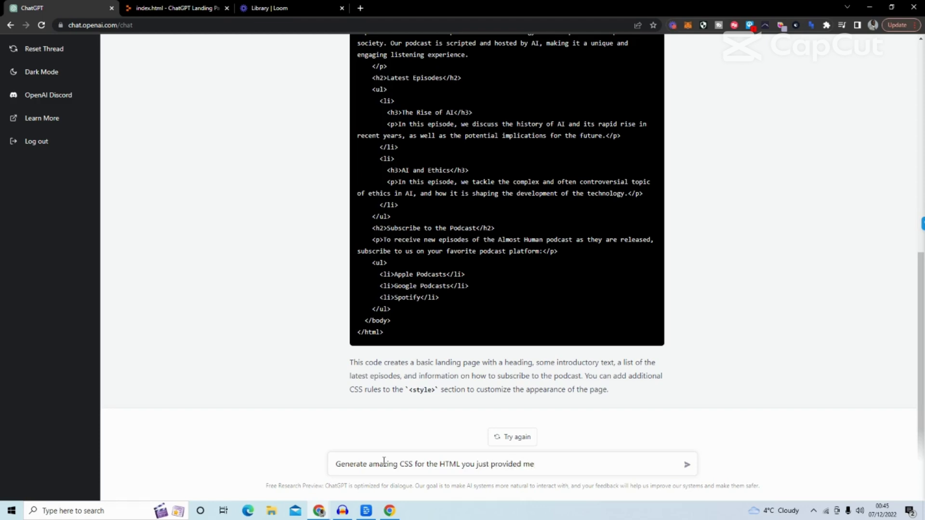
pyautogui.press('Return')
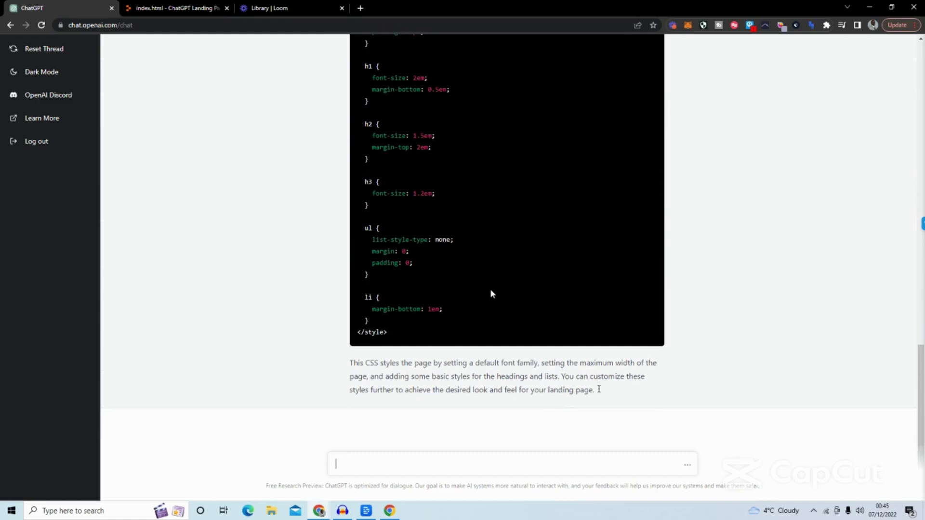
# Copy the generated CSS and go back to the Replit editor.
pyautogui.scroll(5, 490, 289)
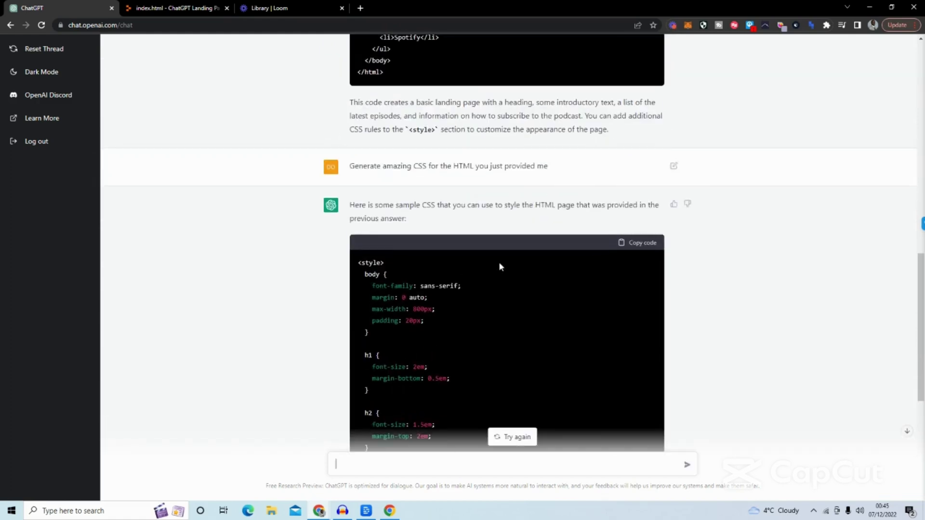
pyautogui.scroll(-1, 499, 265)
pyautogui.scroll(-1, 497, 256)
pyautogui.scroll(-1, 494, 245)
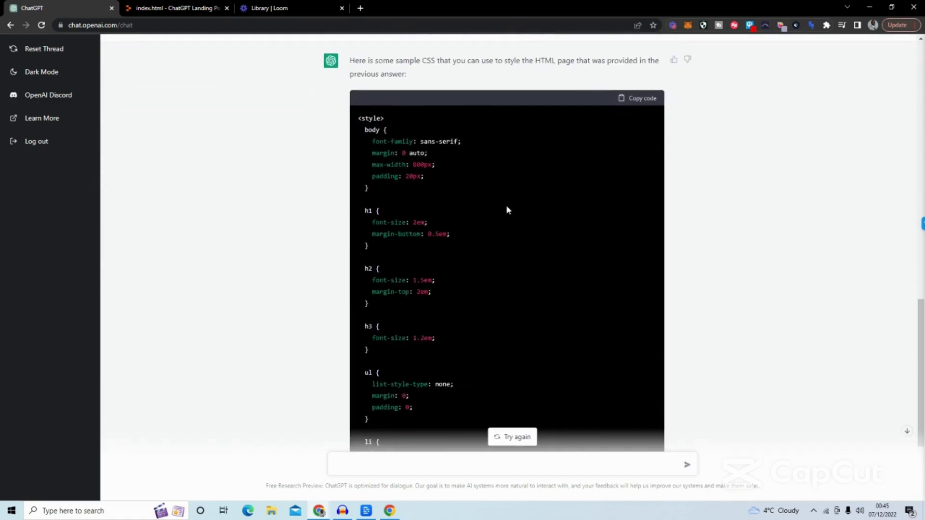
pyautogui.click(630, 102)
pyautogui.click(149, 9)
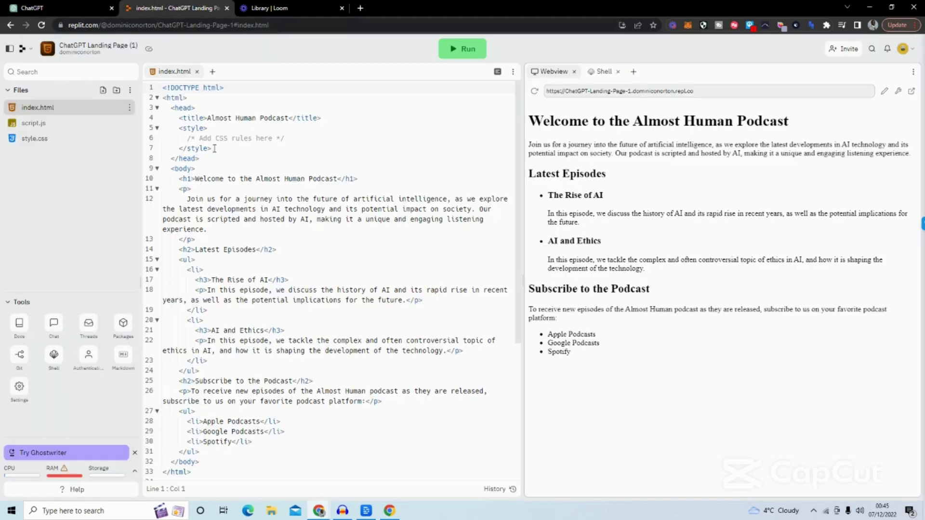
# Paste the generated CSS over the placeholder style block and run the preview.
pyautogui.moveTo(215, 147); pyautogui.dragTo(180, 127)
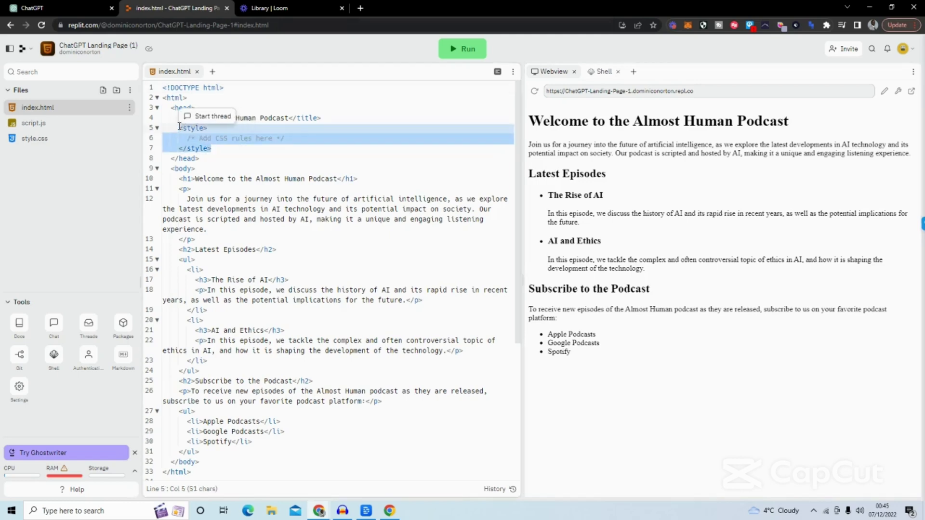
pyautogui.hotkey('ctrl', 'v')
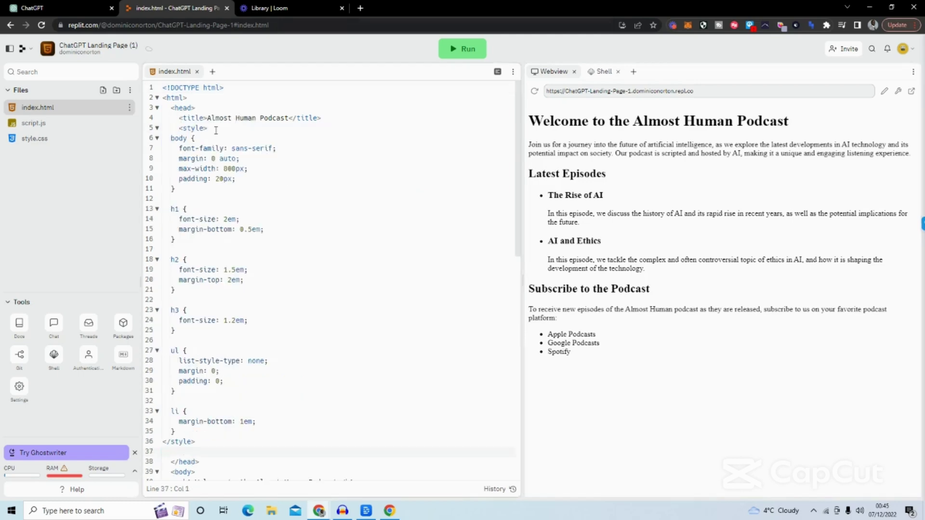
pyautogui.scroll(-2, 253, 136)
pyautogui.scroll(-3, 253, 135)
pyautogui.scroll(-1, 386, 85)
pyautogui.press('BackSpace')
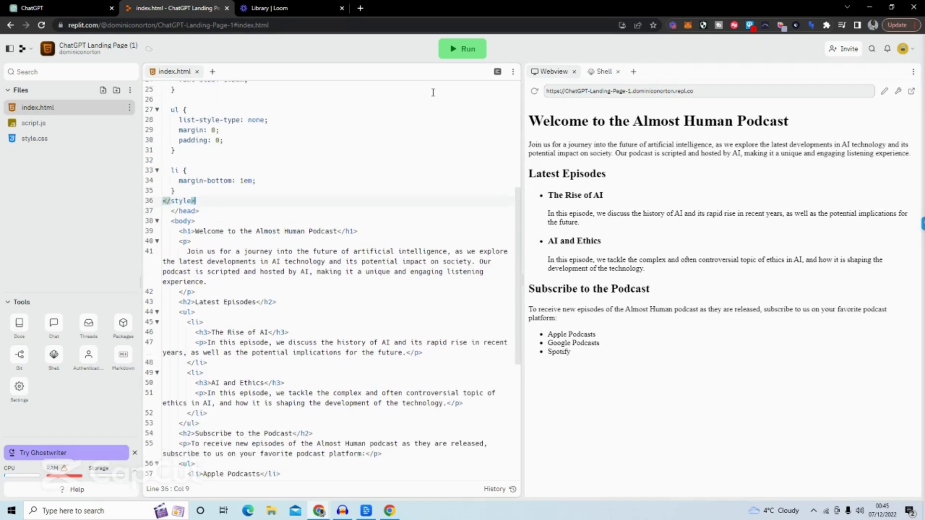
pyautogui.click(466, 54)
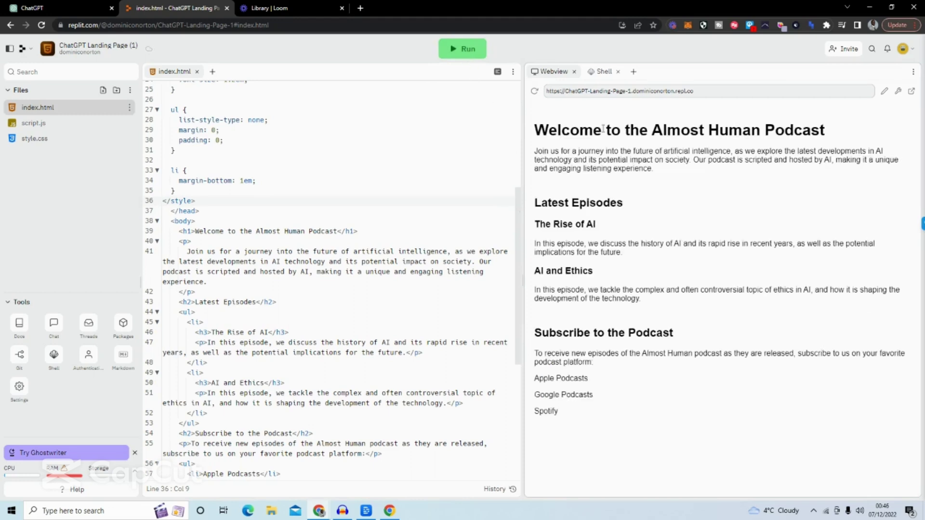
# Undo the CSS paste and rerun, then paste it back and rerun to compare.
pyautogui.click(230, 173)
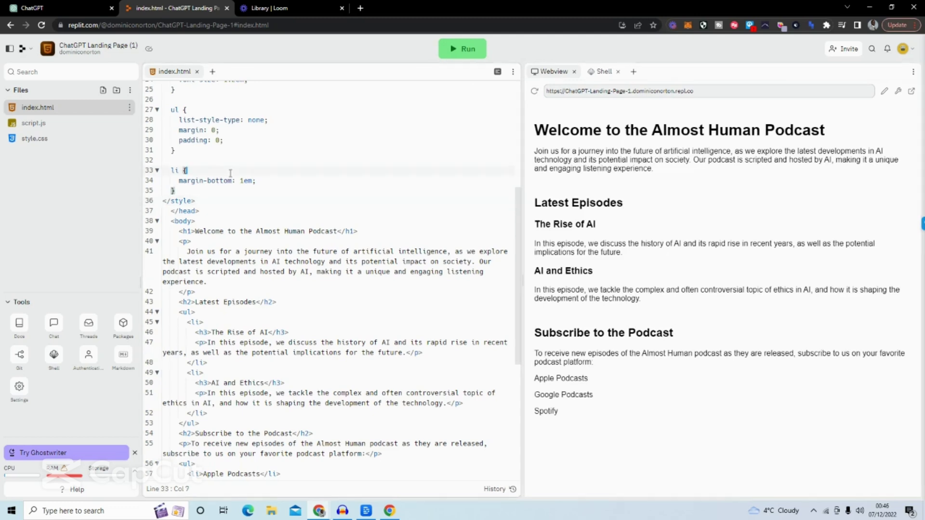
pyautogui.click(259, 158)
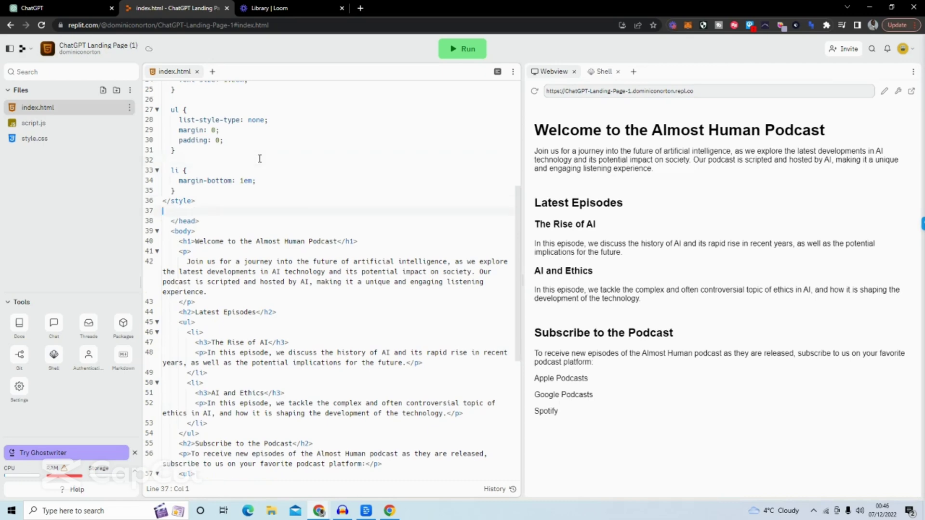
pyautogui.hotkey('ctrl', 'z')
pyautogui.scroll(2, 316, 136)
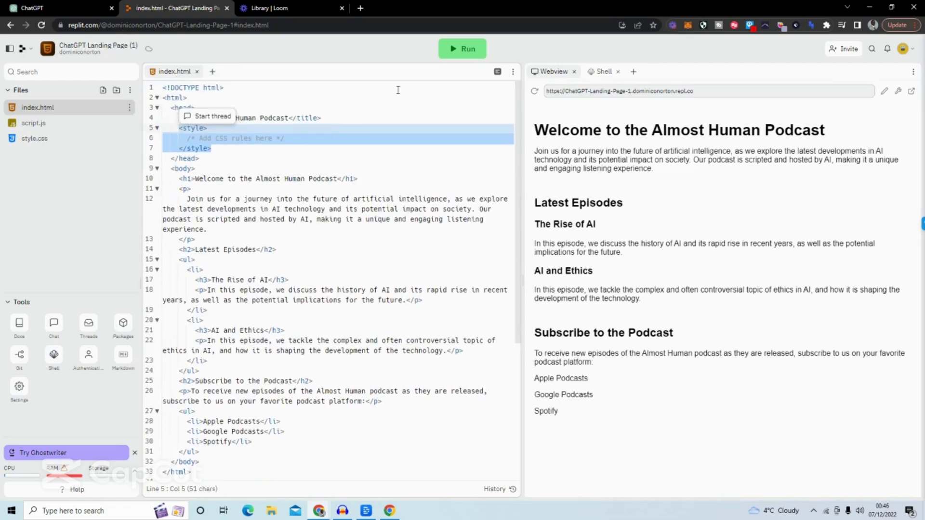
pyautogui.click(449, 60)
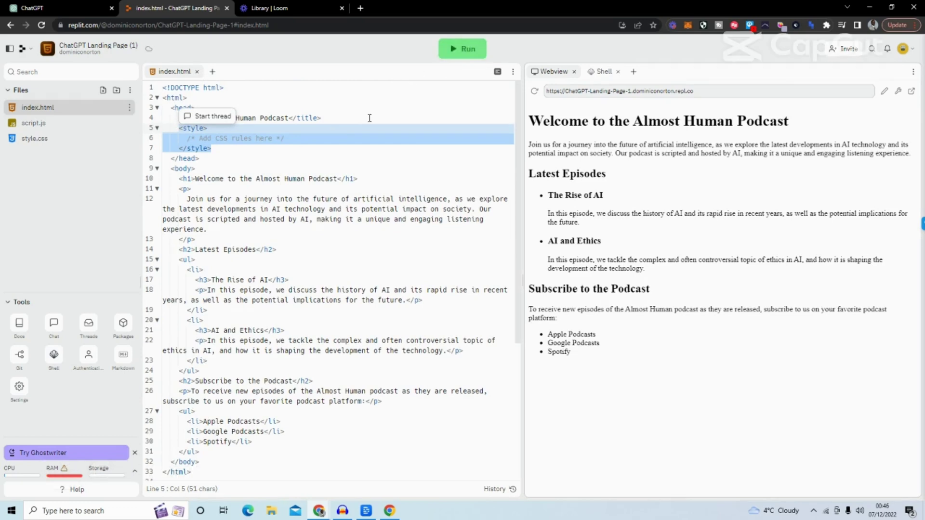
pyautogui.hotkey('ctrl', 'v')
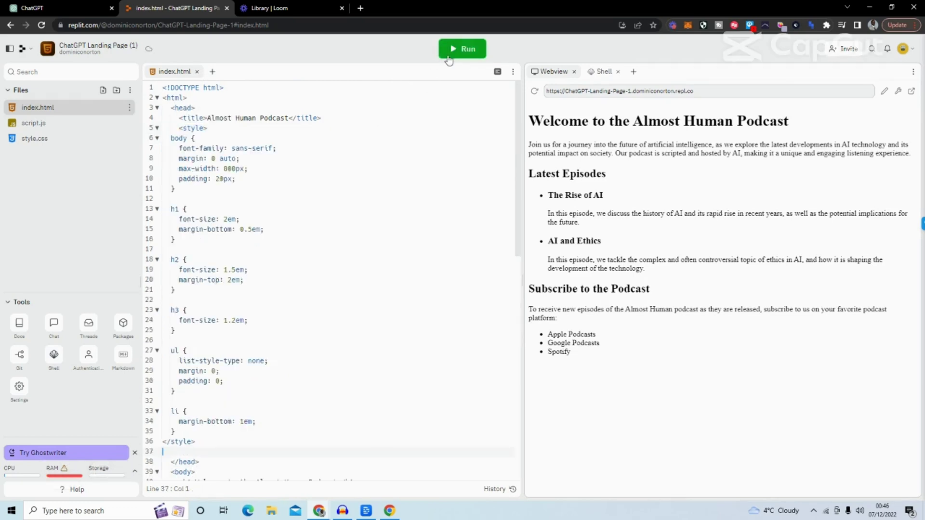
pyautogui.click(452, 57)
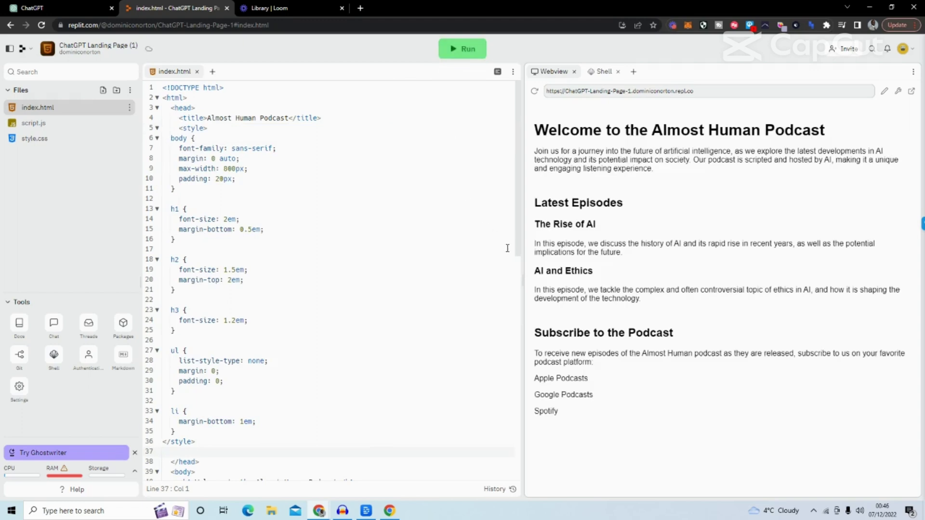
# Drag the editor–Webview divider left to widen the styled podcast preview.
pyautogui.moveTo(525, 288); pyautogui.dragTo(464, 290)
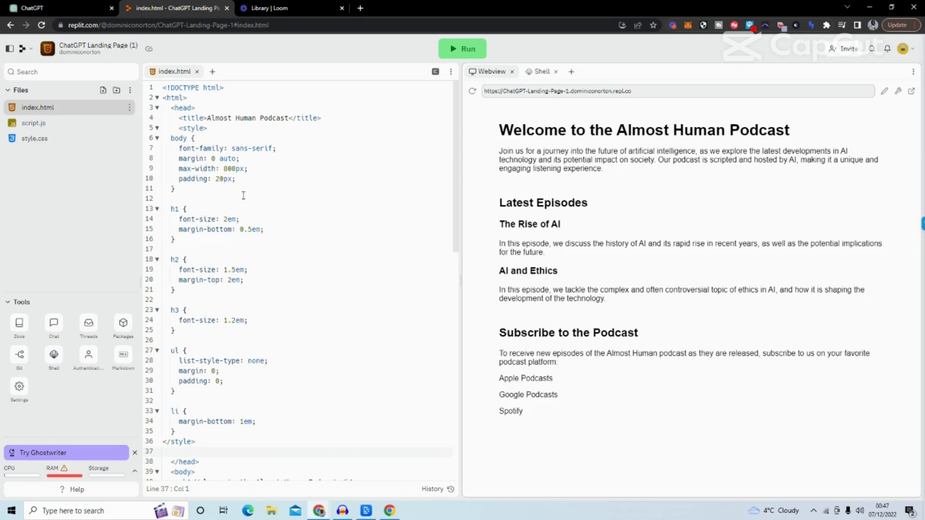
pyautogui.hotkey('ctrl', 'z')
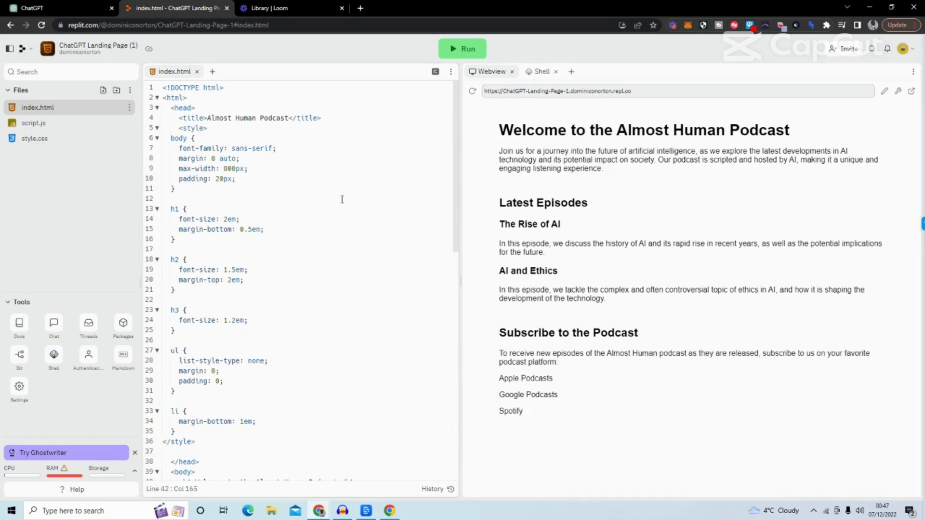